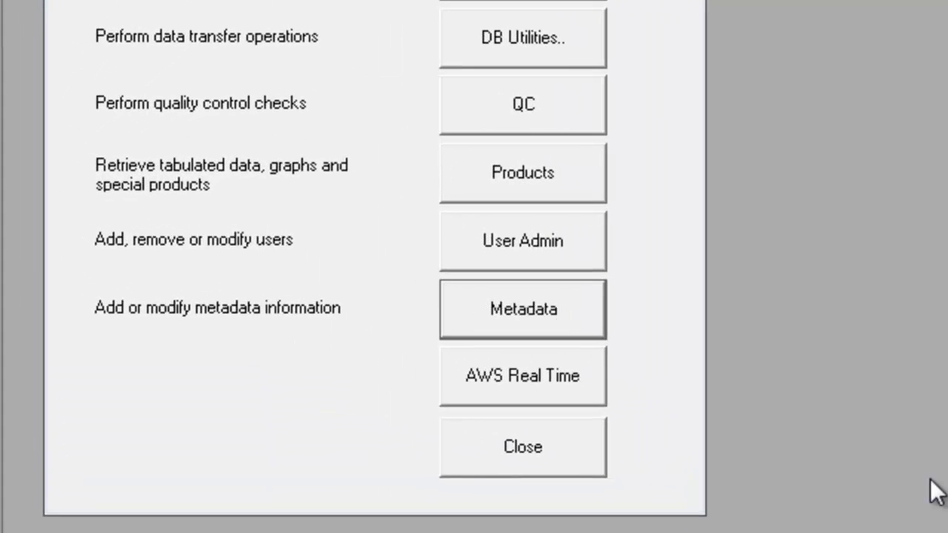
Step: Open the blank Station Details and Location form from Metadata and drag it into view
click(560, 322)
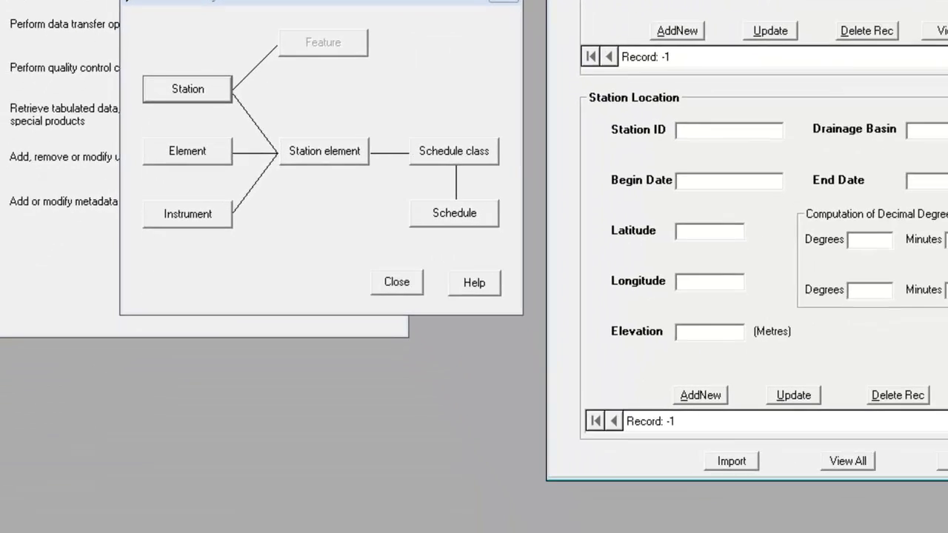
drag(733, 2, 281, 28)
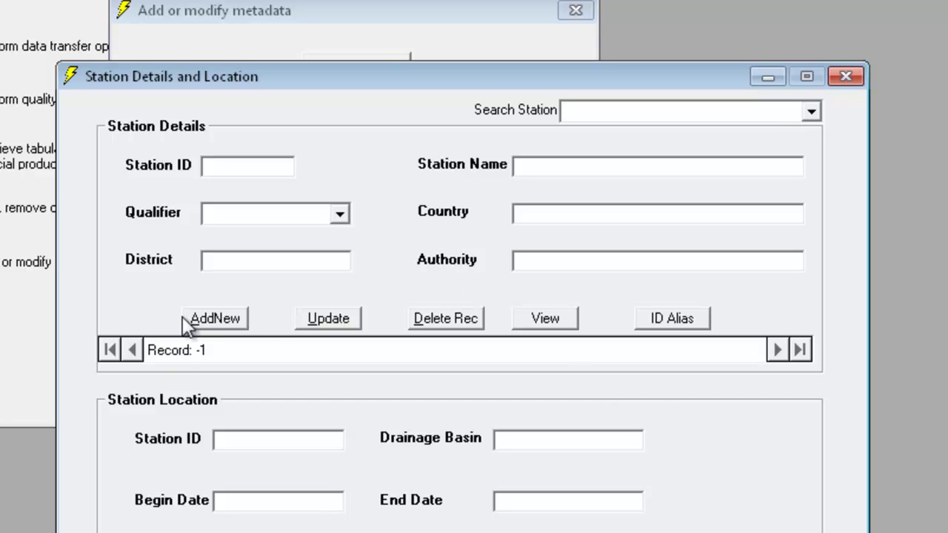
Step: Add a new station: ID Arin0001, name Arin, qualifier Airport, country Limmoccow, district Central
click(202, 325)
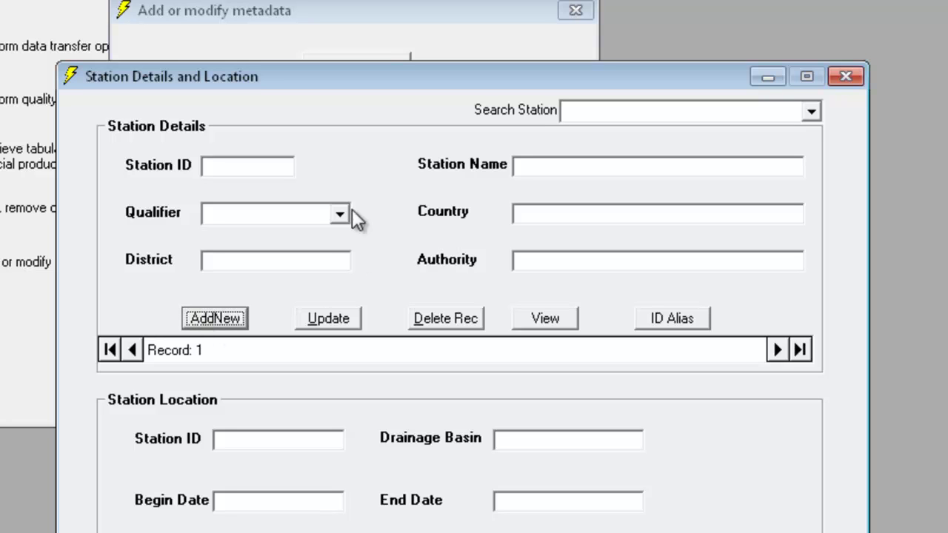
click(266, 163)
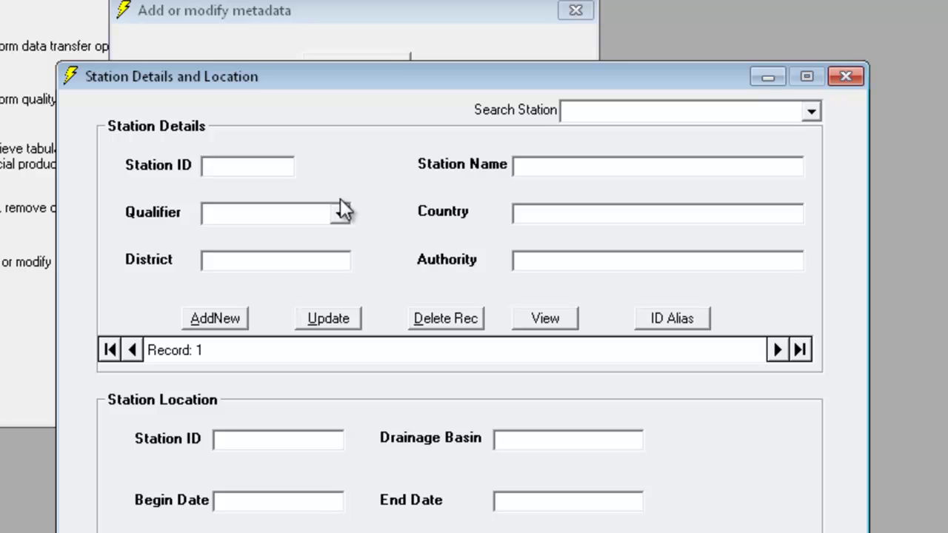
text(Arin0001)
key(Tab)
text(Arin)
key(Tab)
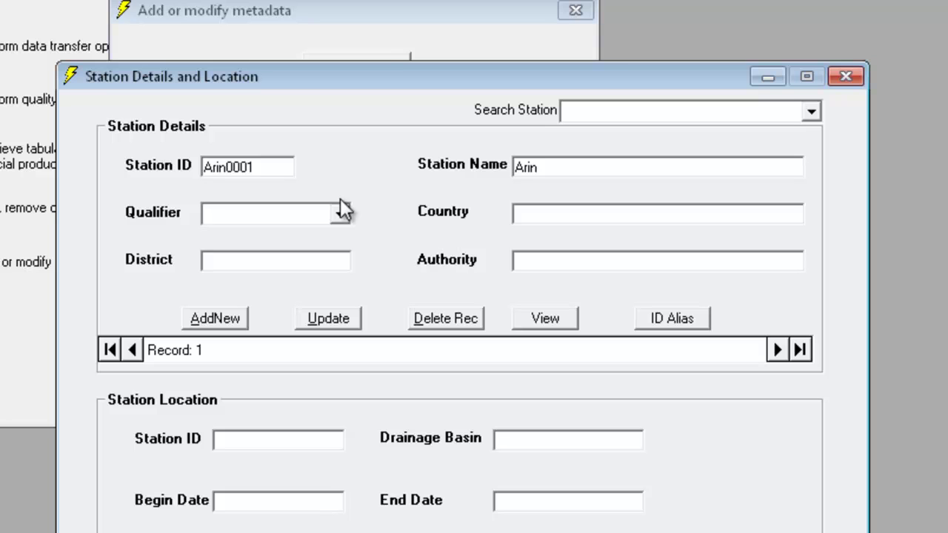
text(Airport)
key(Tab)
text(Limmoccow)
key(Tab)
text(Central)
key(Tab)
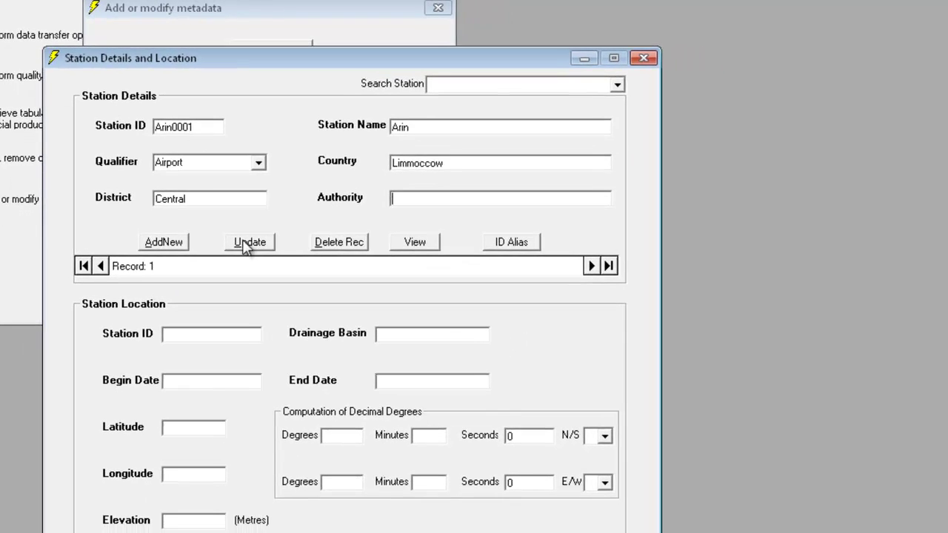
Step: Save the Arin0001 station details with Update
click(234, 234)
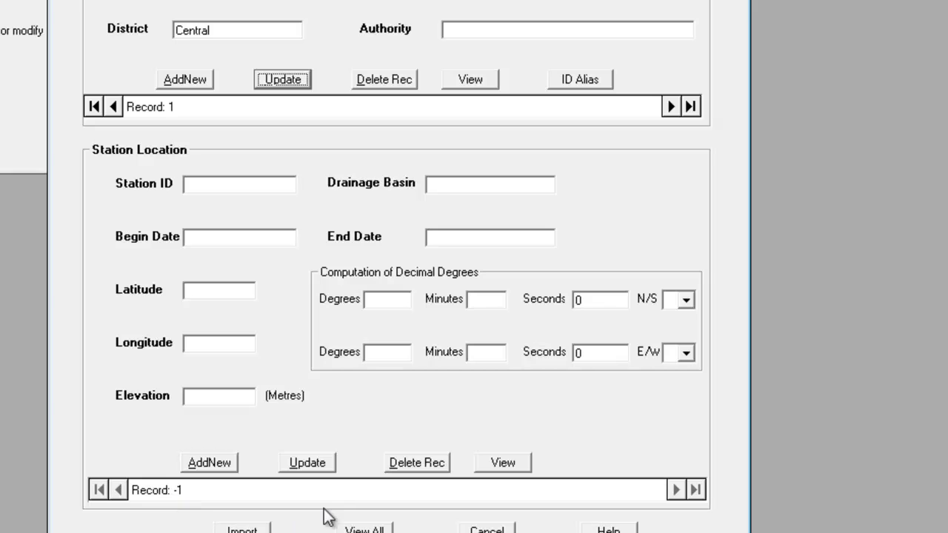
Step: Start a new location record for Arin0001 with begin date 1918 and end date 9999
click(220, 462)
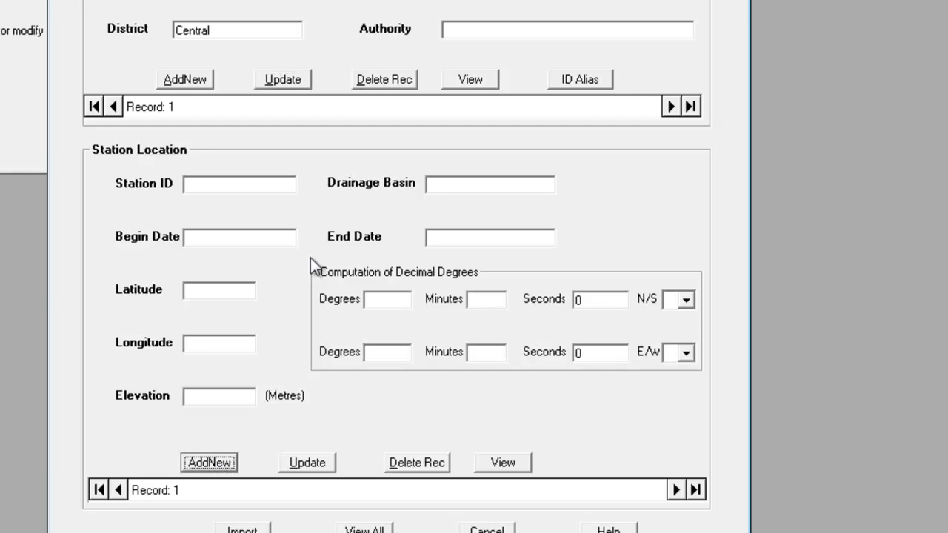
click(266, 185)
text(Arin0001)
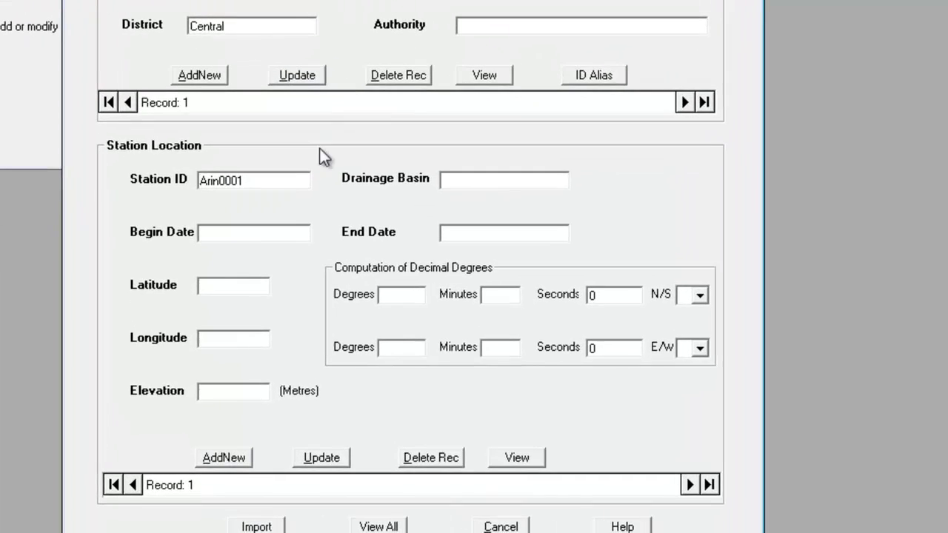
click(259, 213)
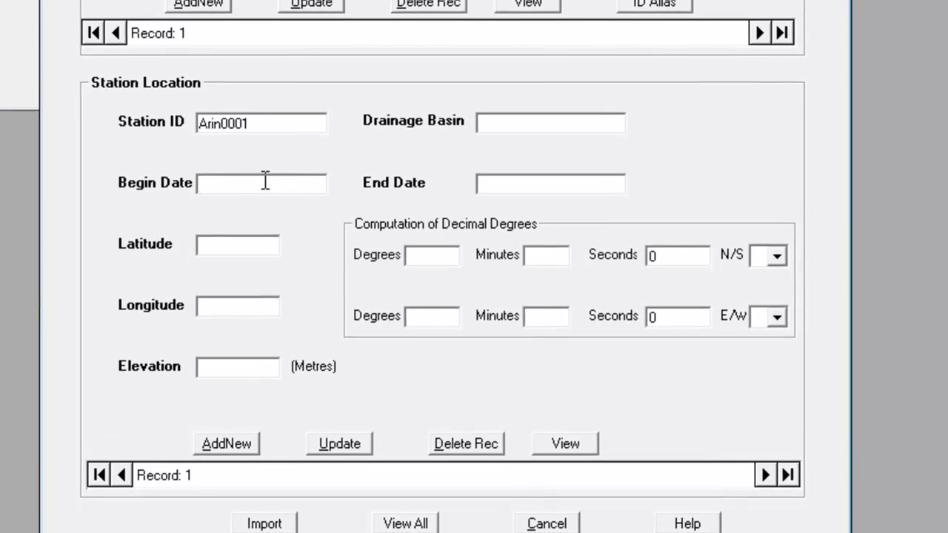
text(1918)
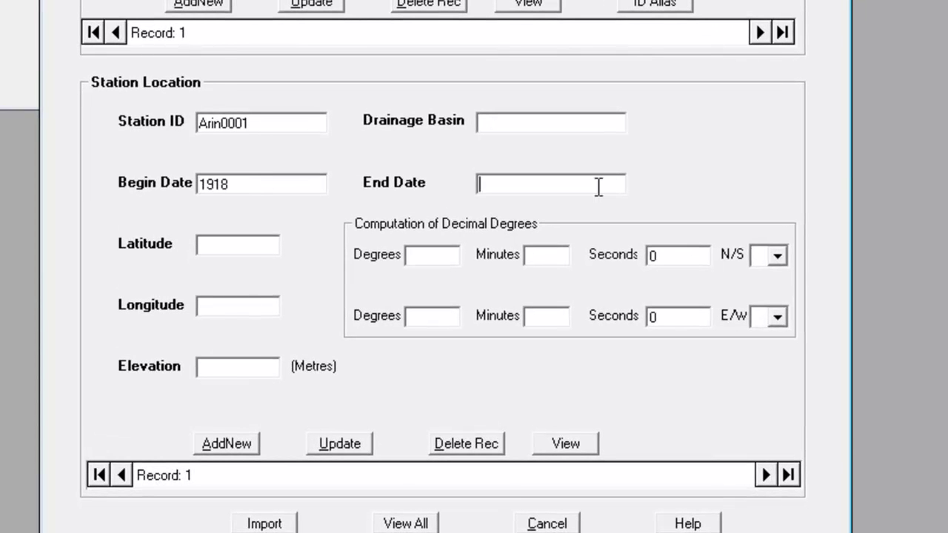
click(598, 187)
text(9999)
key(Tab)
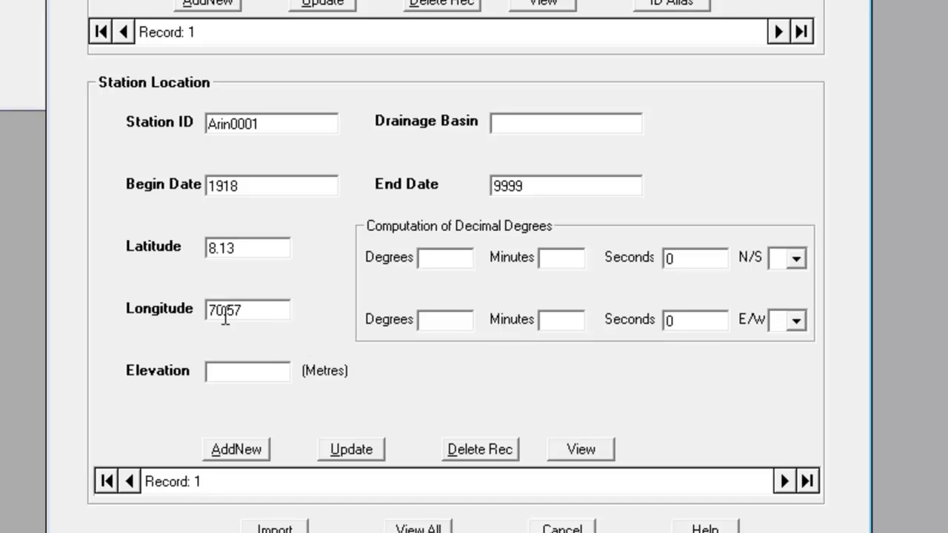
Step: Replace Arin's longitude with 70° 34' 11" East and set elevation to 134 metres
drag(275, 305, 156, 311)
key(Delete)
click(445, 321)
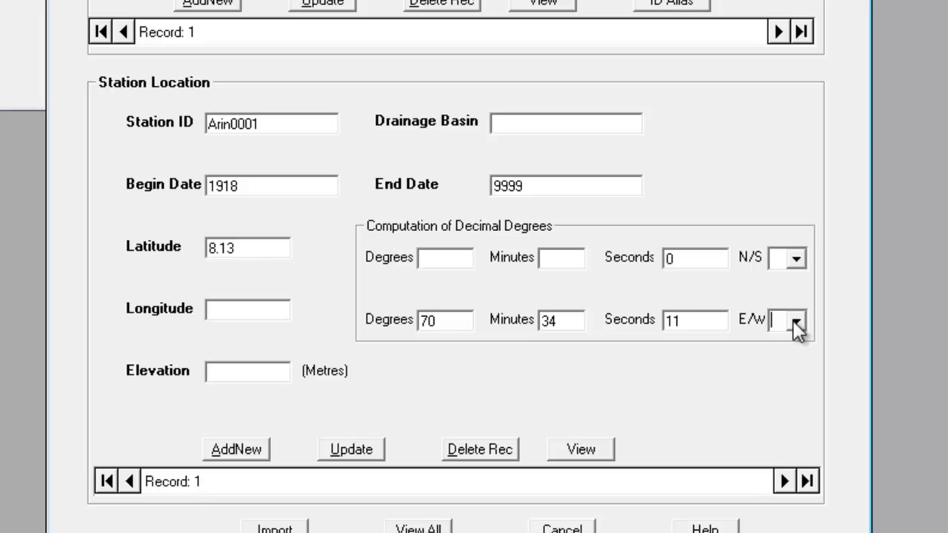
click(796, 321)
click(798, 342)
click(797, 320)
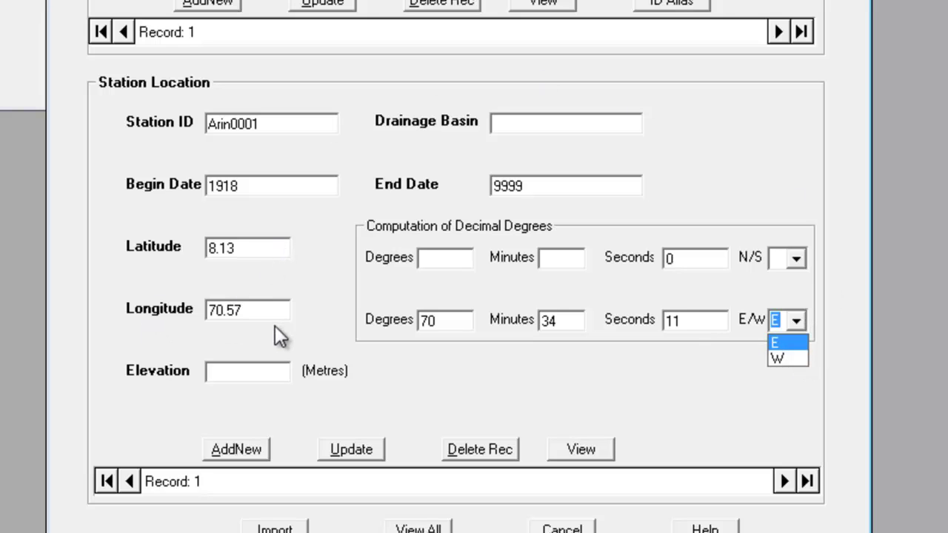
click(250, 374)
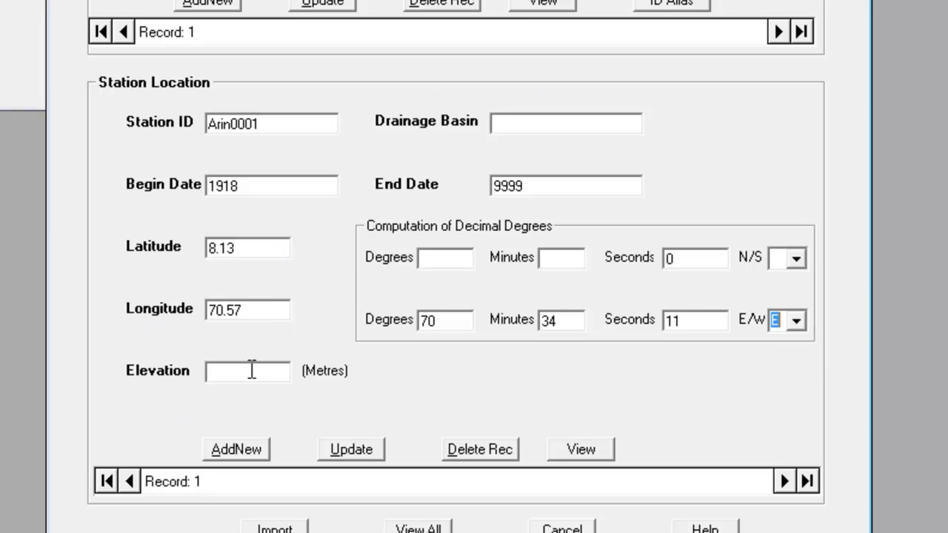
click(251, 371)
text(134)
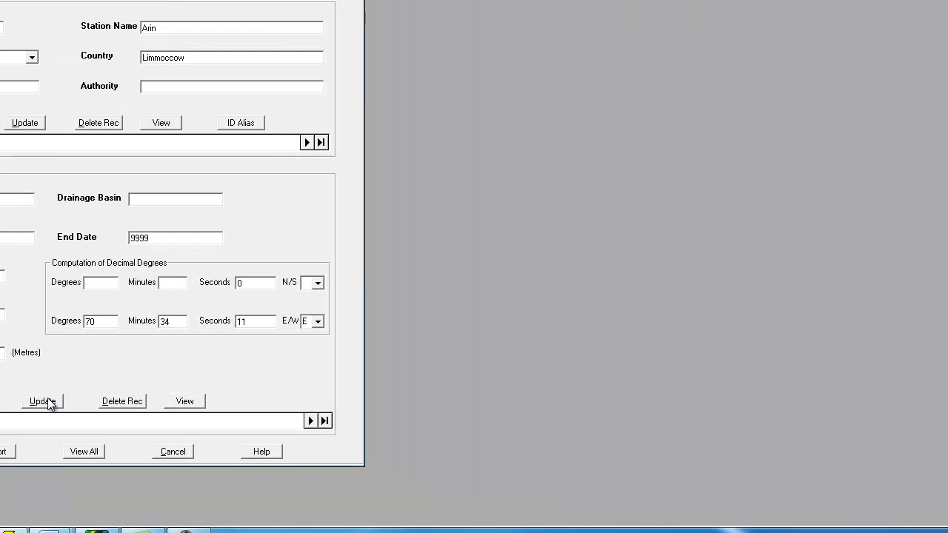
Step: Save Arin's location record and acknowledge the success message
click(44, 401)
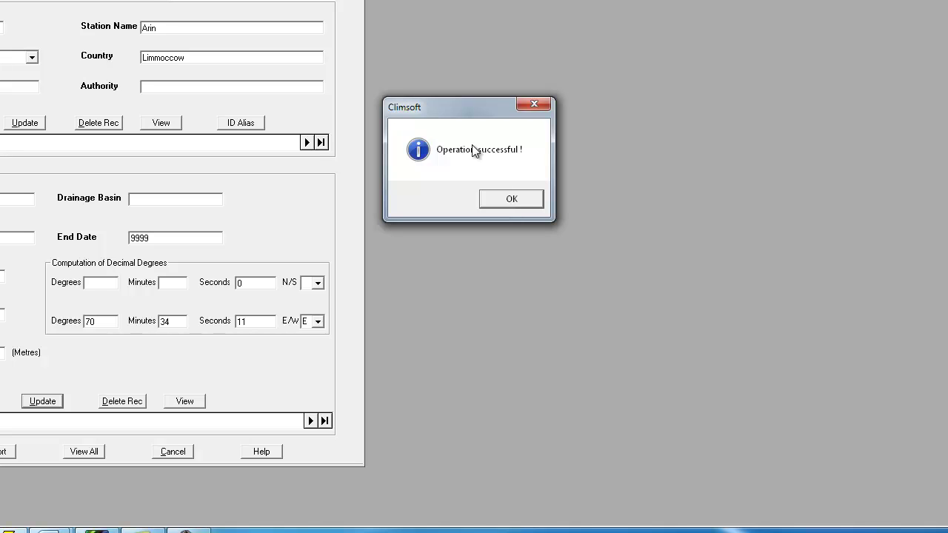
click(527, 201)
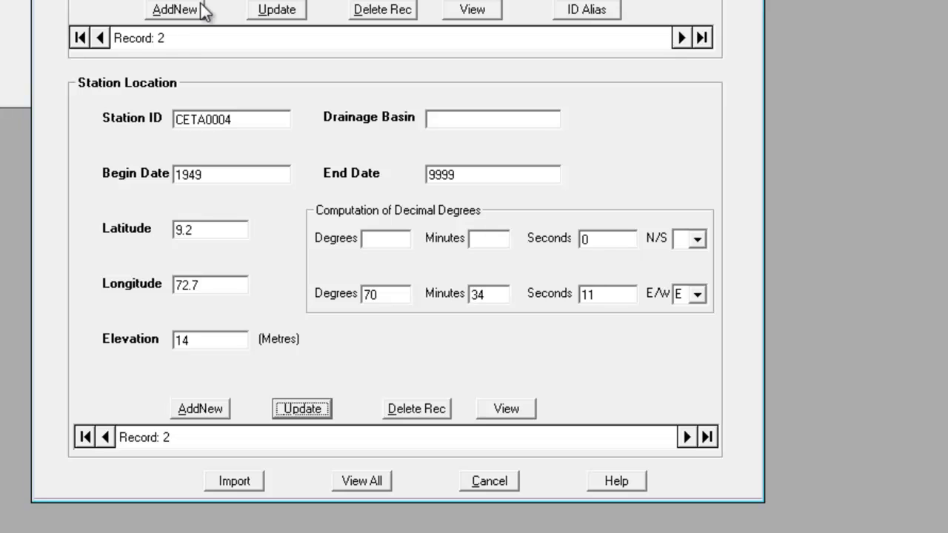
Step: Step between the Arin0001 and CETA0004 station and location records to verify both
click(103, 39)
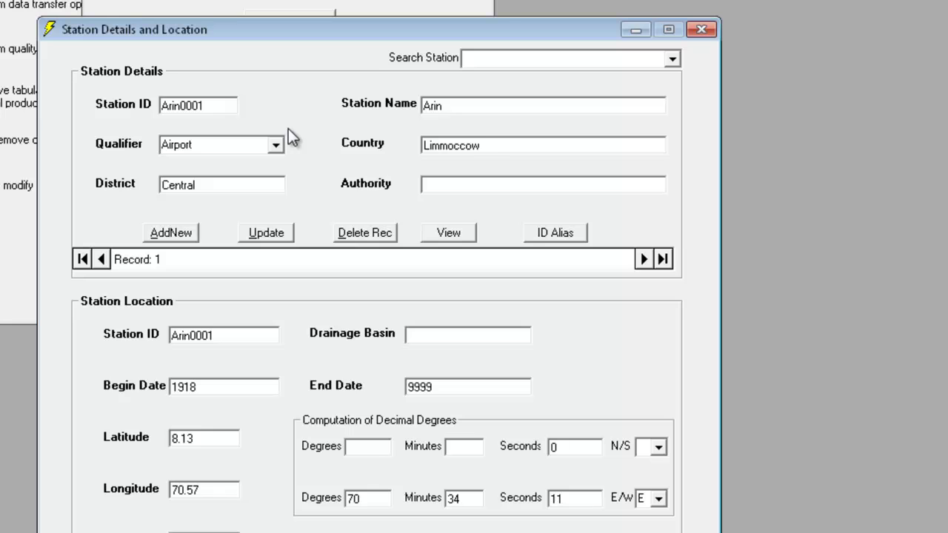
click(641, 259)
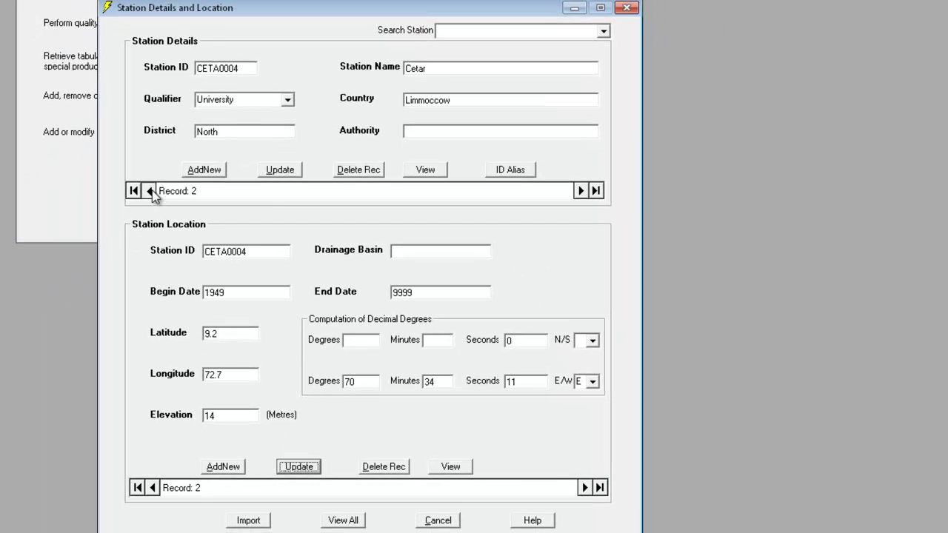
click(148, 191)
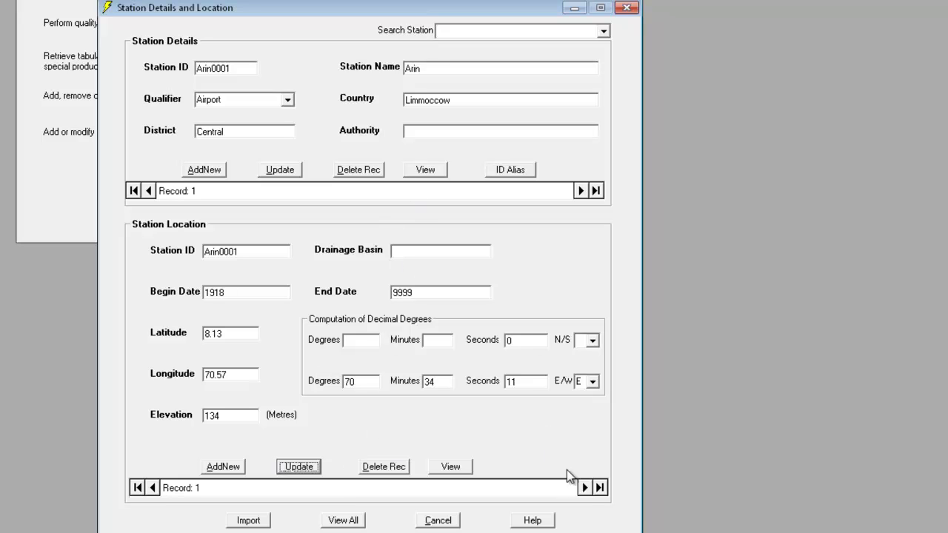
click(584, 488)
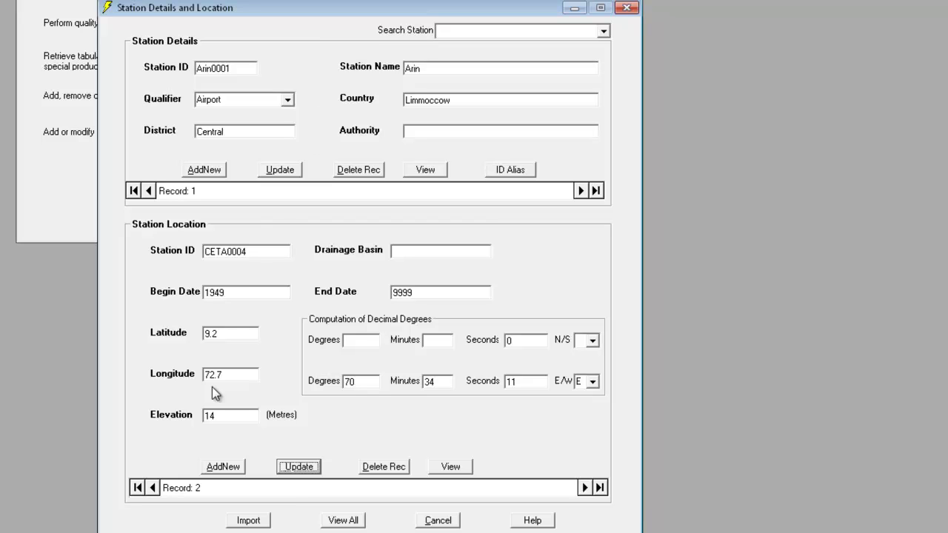
click(152, 488)
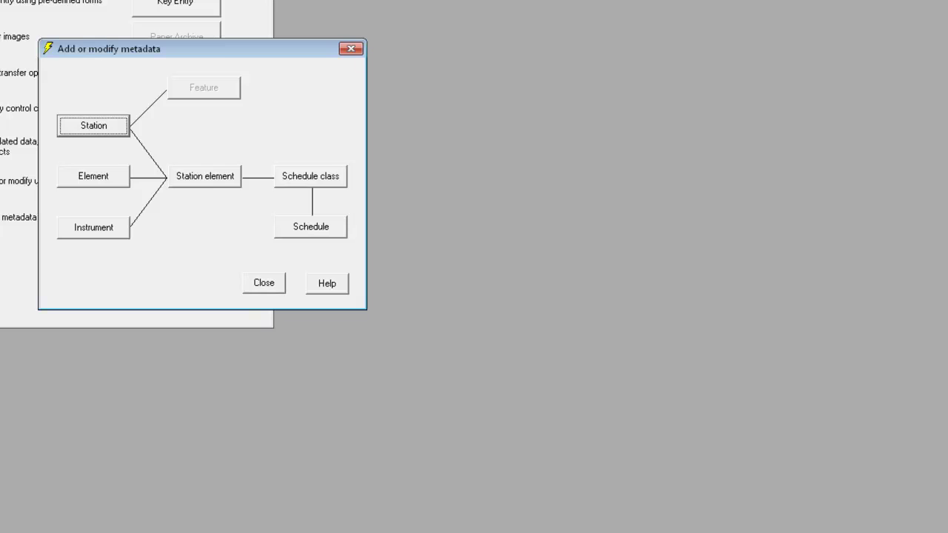
Step: Reopen the Station Details and Location form from the Add or modify metadata dialog
click(94, 126)
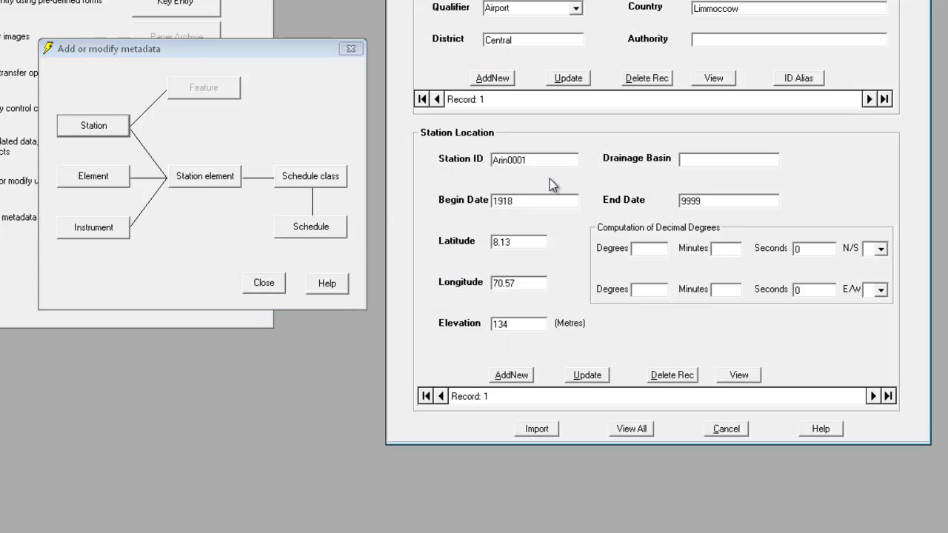